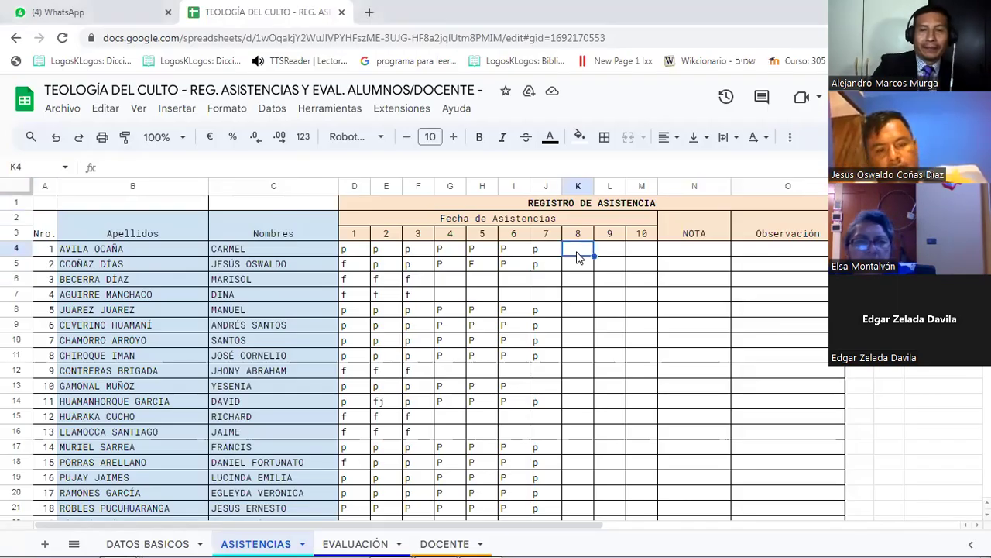
# Mark attendance "p" for session 8 (column K) for the students in rows 4, 5 and 8.
pyautogui.write('p')
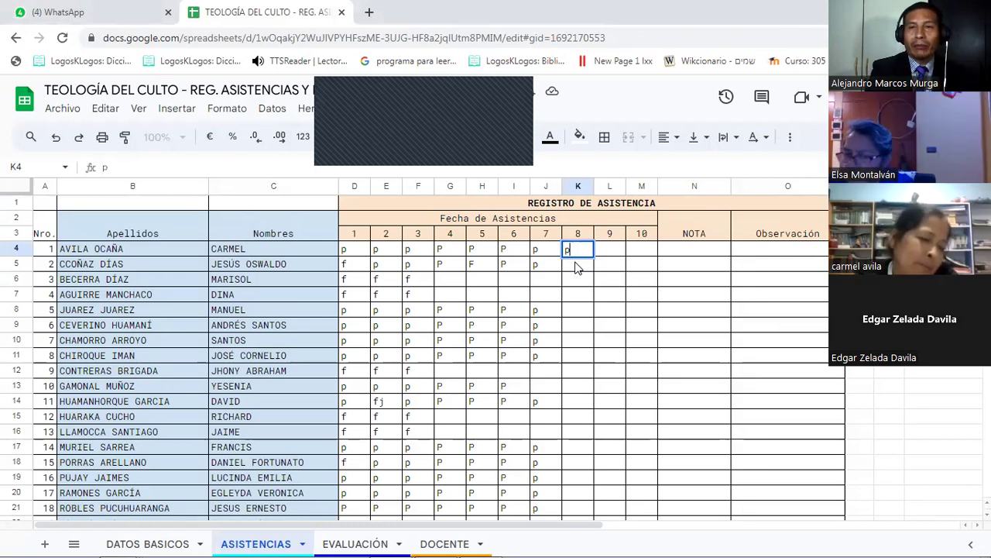
pyautogui.press('Return')
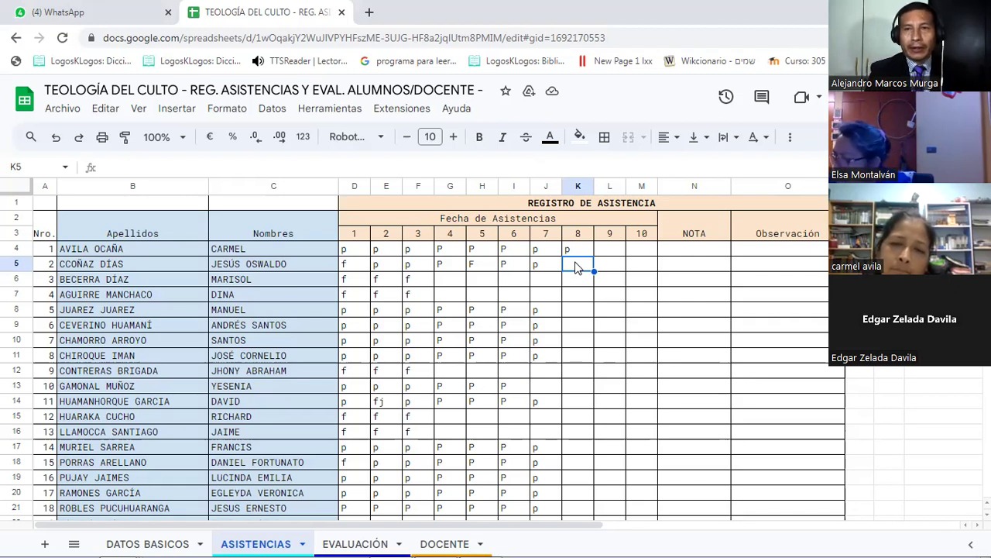
pyautogui.write('p')
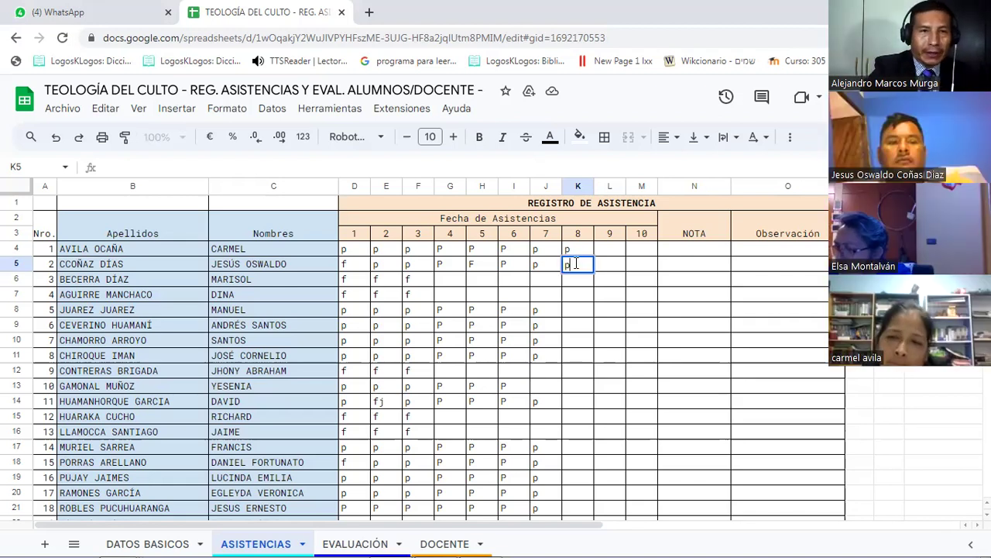
pyautogui.click(576, 312)
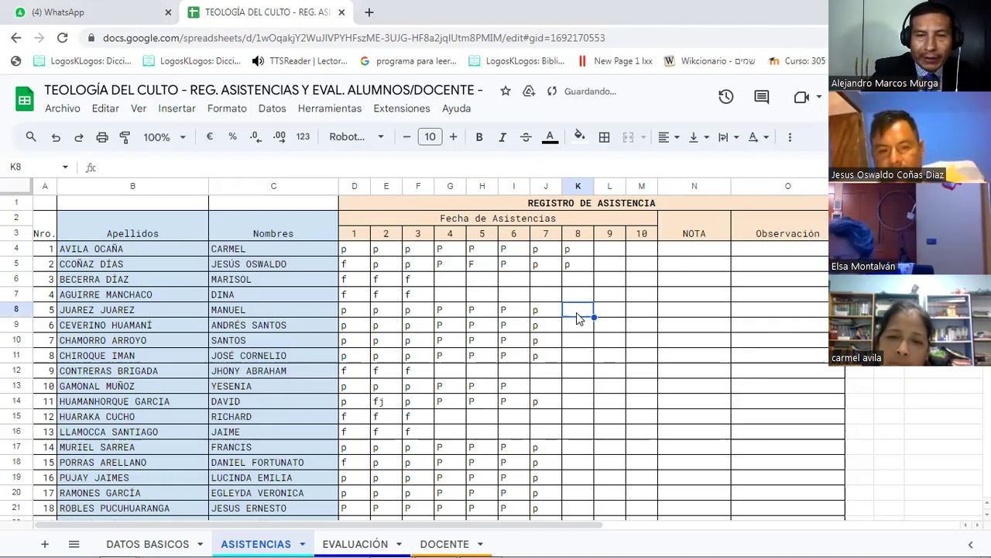
pyautogui.write('p')
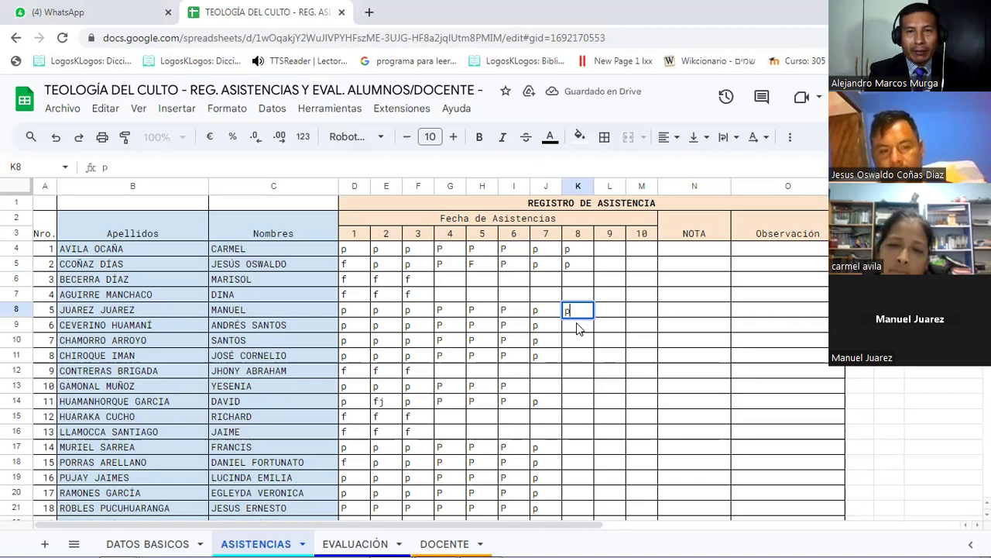
pyautogui.press('Return')
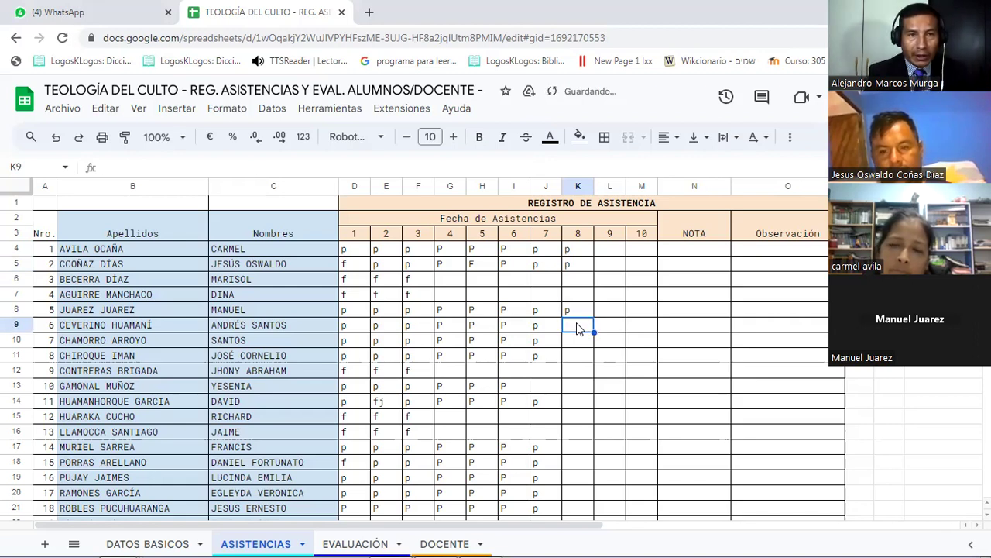
# Enter "p" in the session 8 attendance column for the students in rows 9, 10 and 11.
pyautogui.write('p')
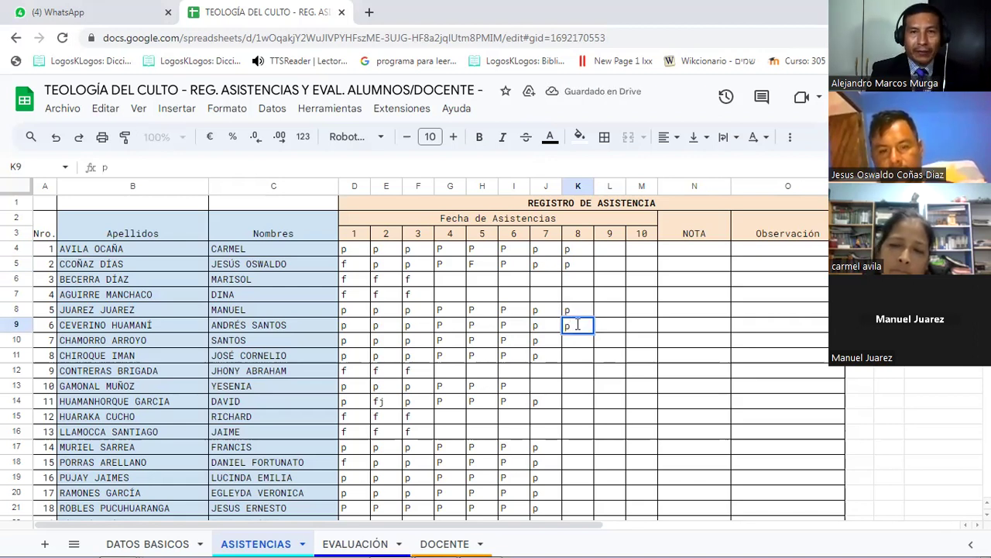
pyautogui.click(577, 344)
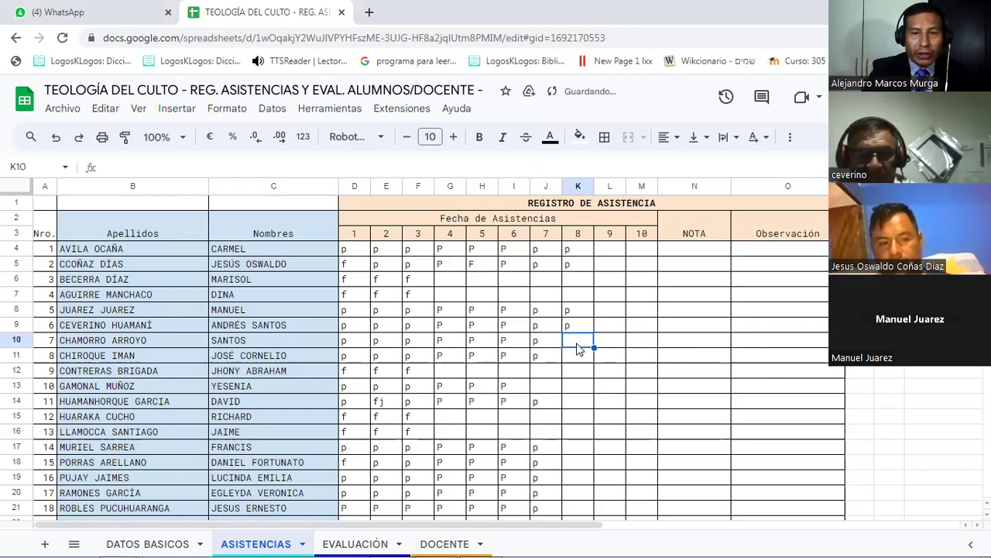
pyautogui.write('p')
pyautogui.click(577, 347)
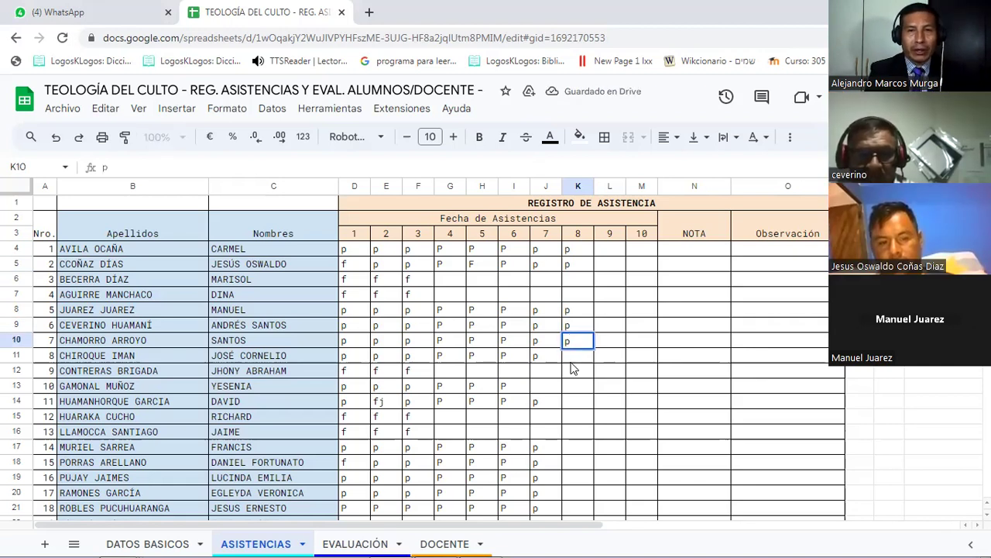
pyautogui.click(571, 361)
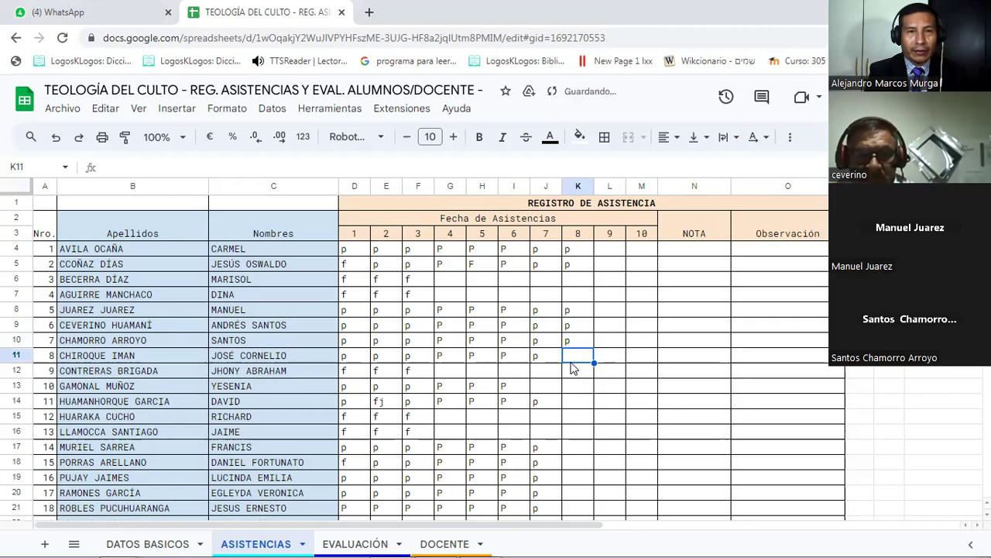
pyautogui.scroll(-1, 573, 368)
pyautogui.scroll(-1, 573, 368)
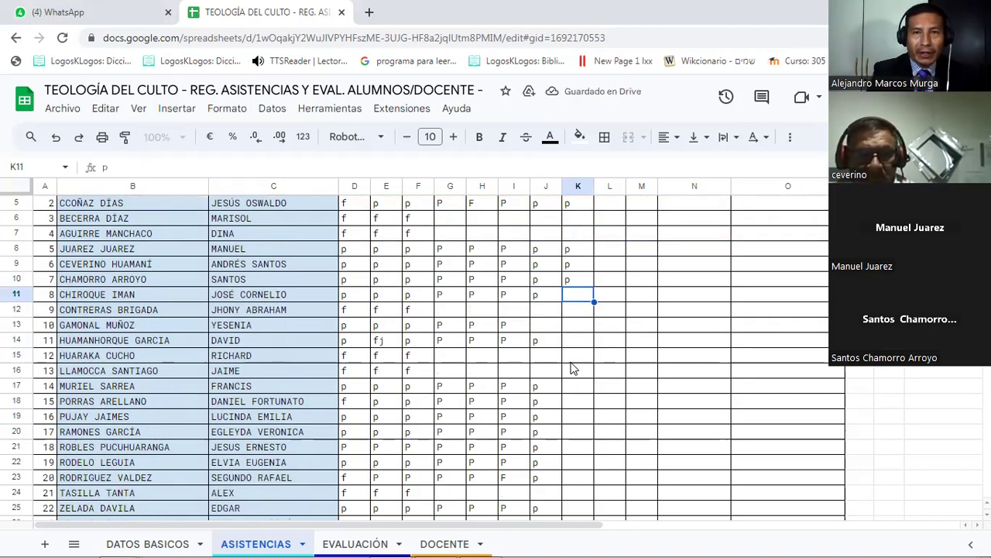
pyautogui.write('p')
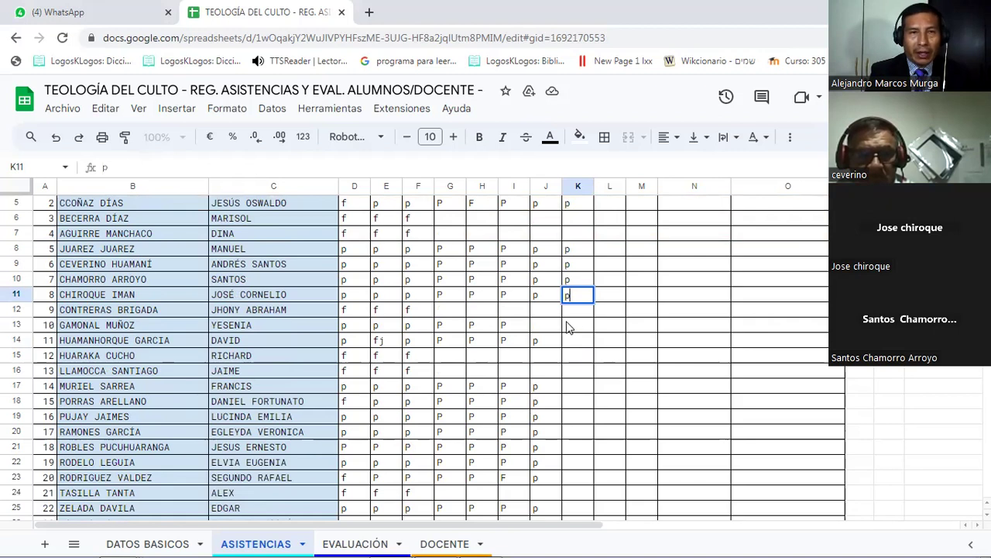
# Mark the student in row 13 as "p" for session 8 and fill the blank session 7 attendance with "p".
pyautogui.click(566, 326)
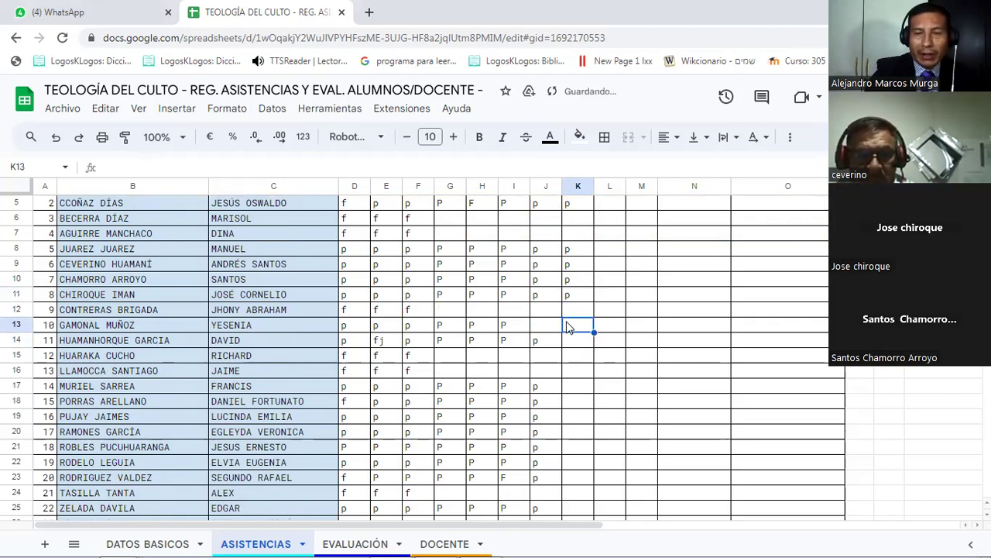
pyautogui.doubleClick(567, 326)
pyautogui.write('p')
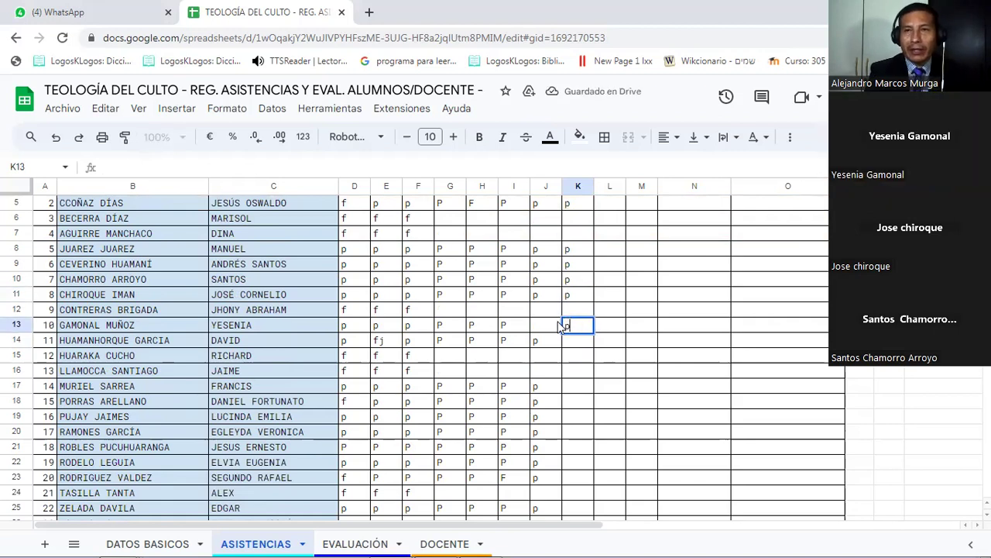
pyautogui.click(548, 326)
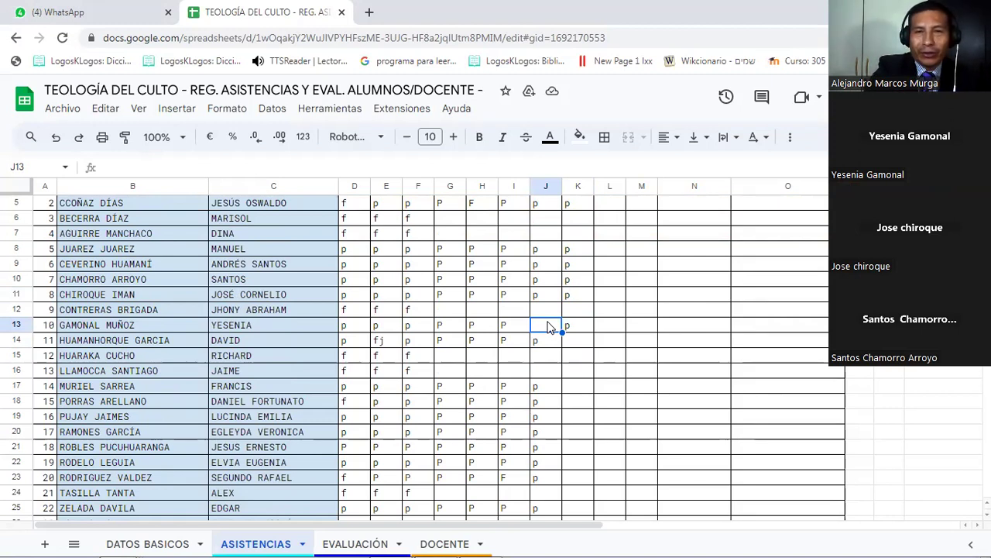
pyautogui.write('p')
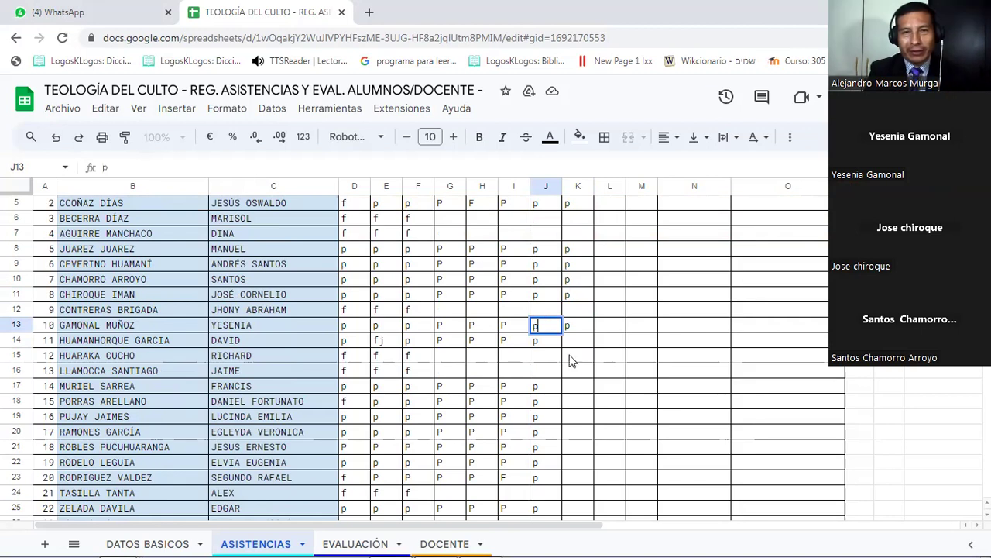
# Record "p" under session 8 for the students in rows 14 and 17.
pyautogui.click(566, 385)
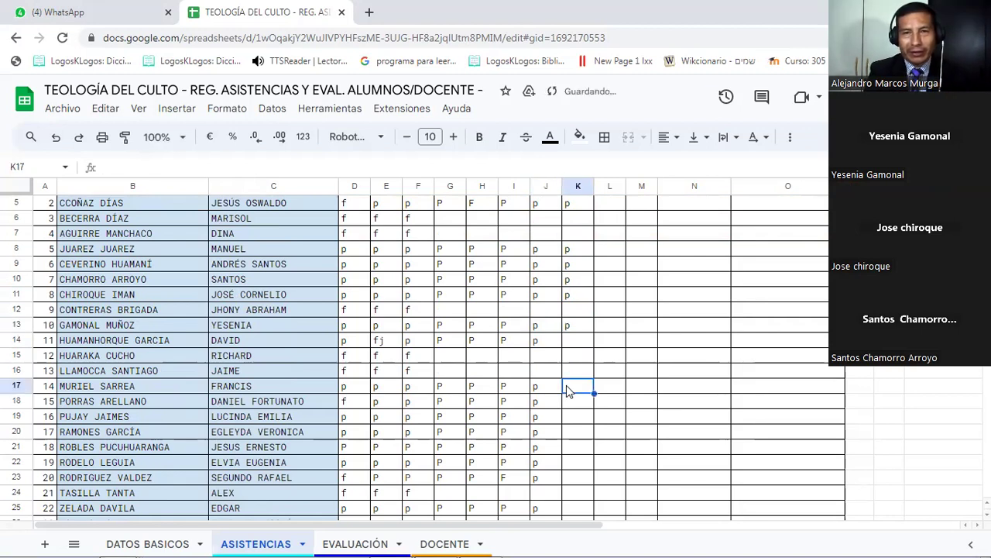
pyautogui.scroll(-1, 566, 385)
pyautogui.click(571, 314)
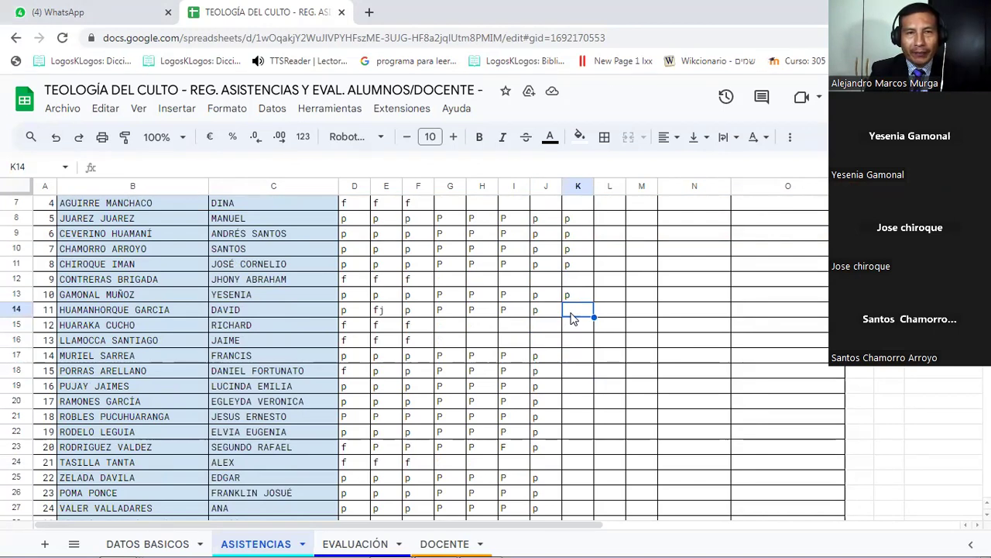
pyautogui.write('p')
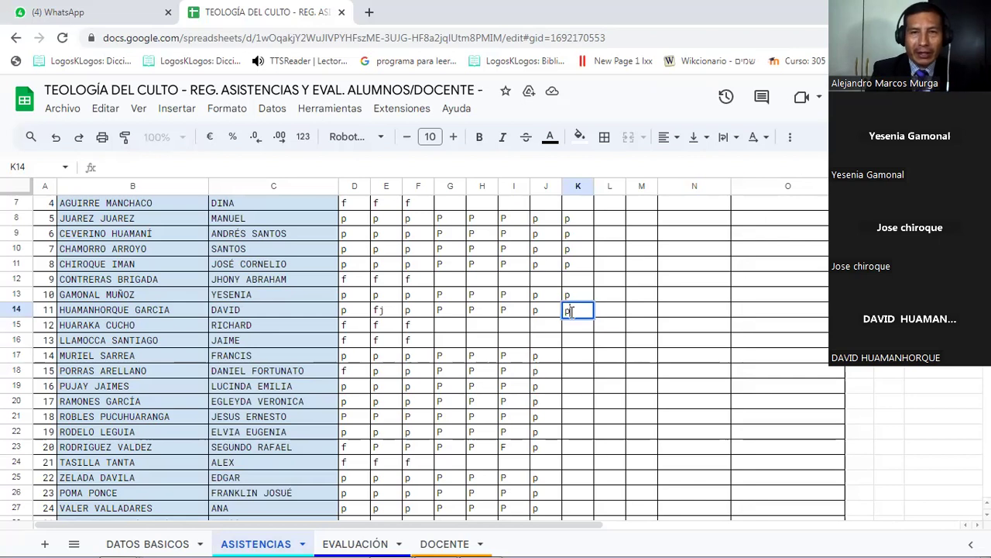
pyautogui.click(587, 358)
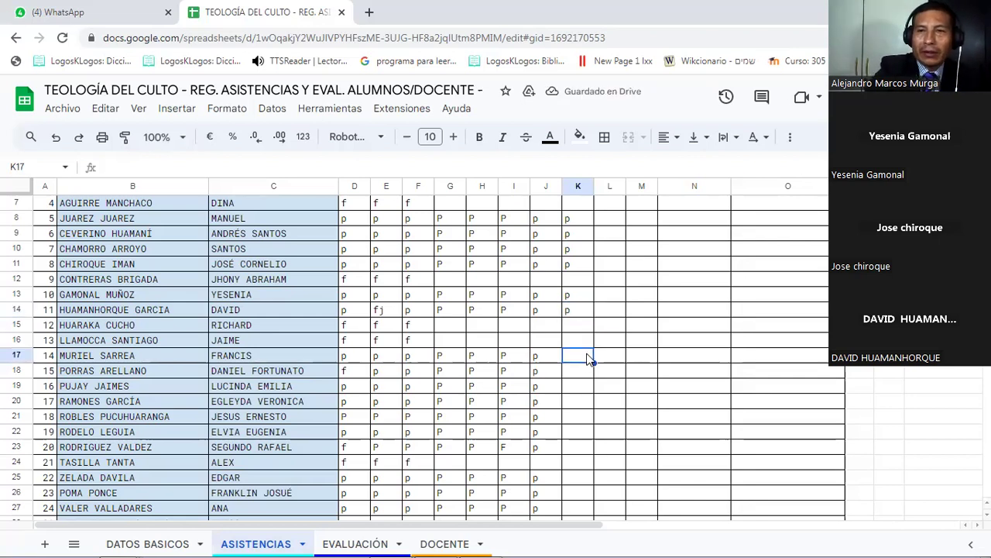
pyautogui.write('p')
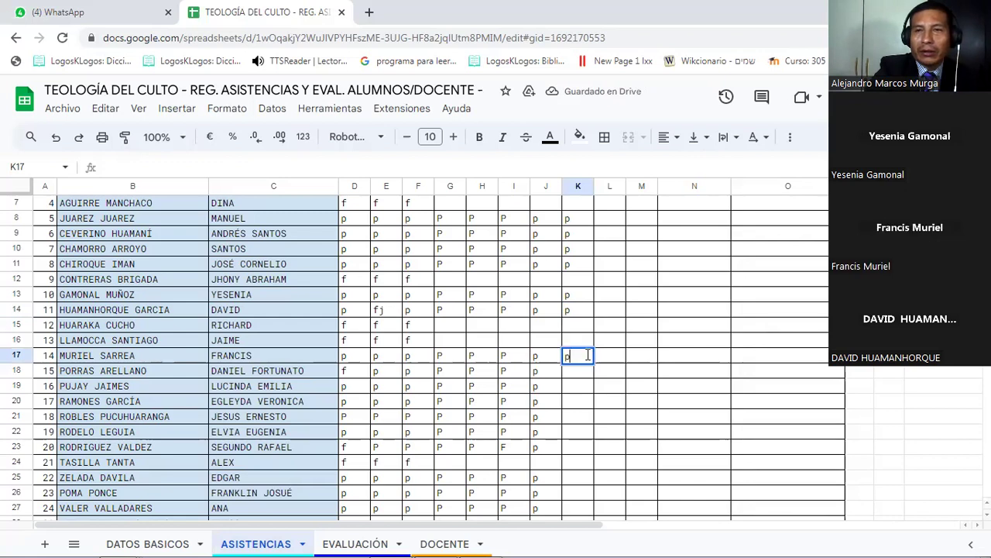
# Enter "p" as session 8 attendance for the students in rows 18, 19 and 20.
pyautogui.click(578, 372)
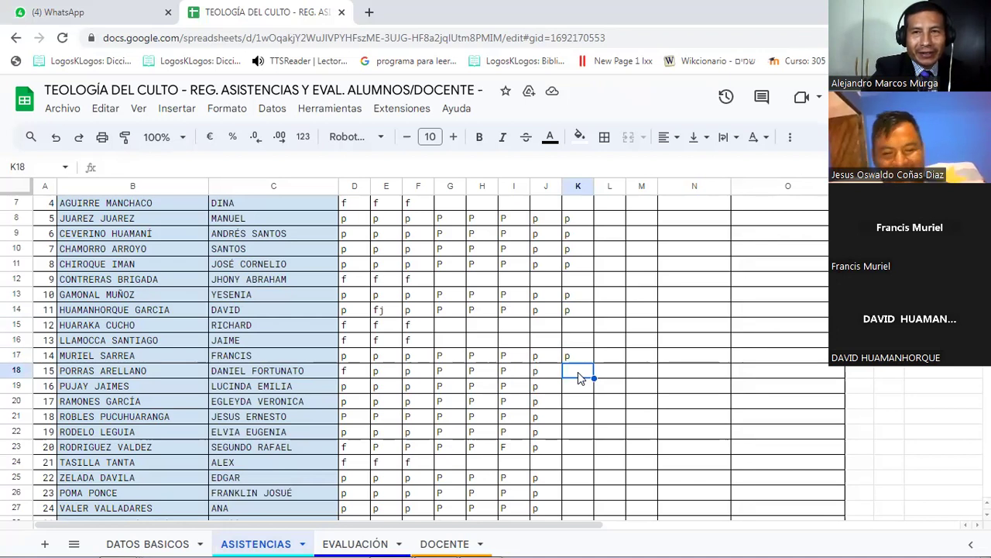
pyautogui.write('p')
pyautogui.press('Return')
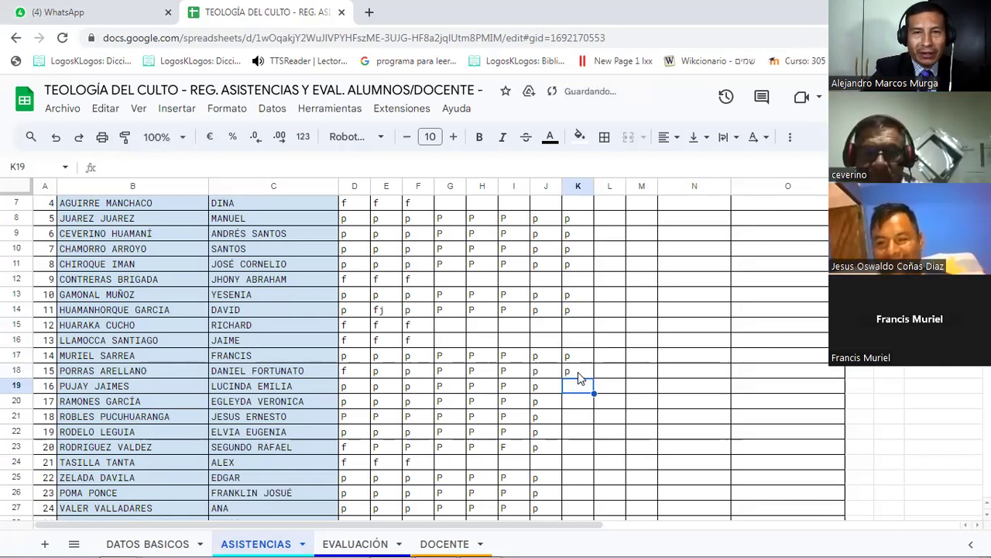
pyautogui.write('p')
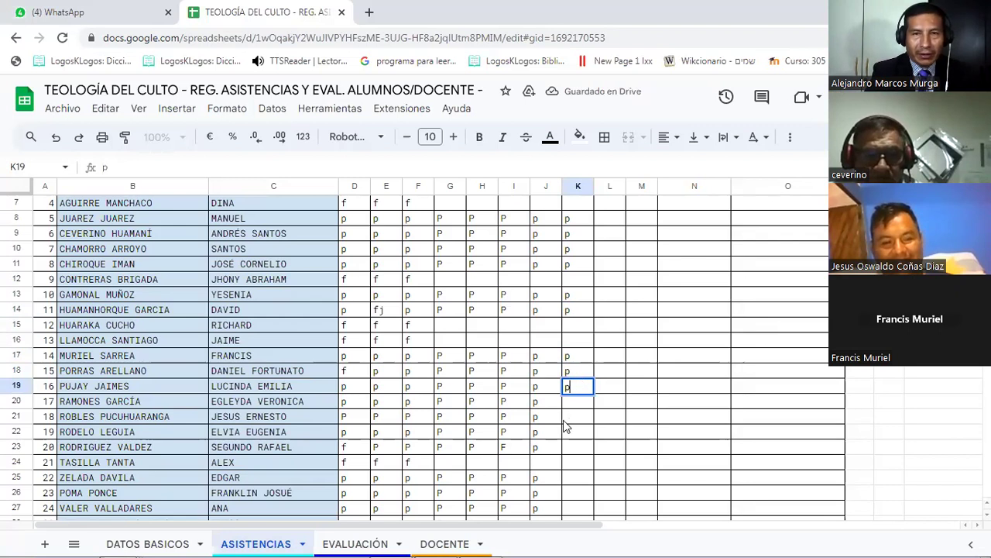
pyautogui.press('Return')
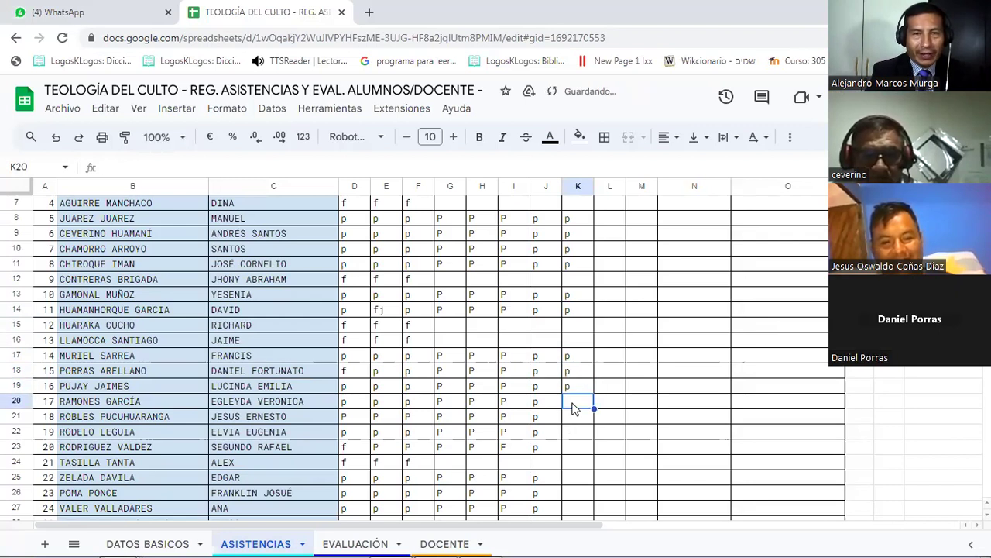
pyautogui.write('p')
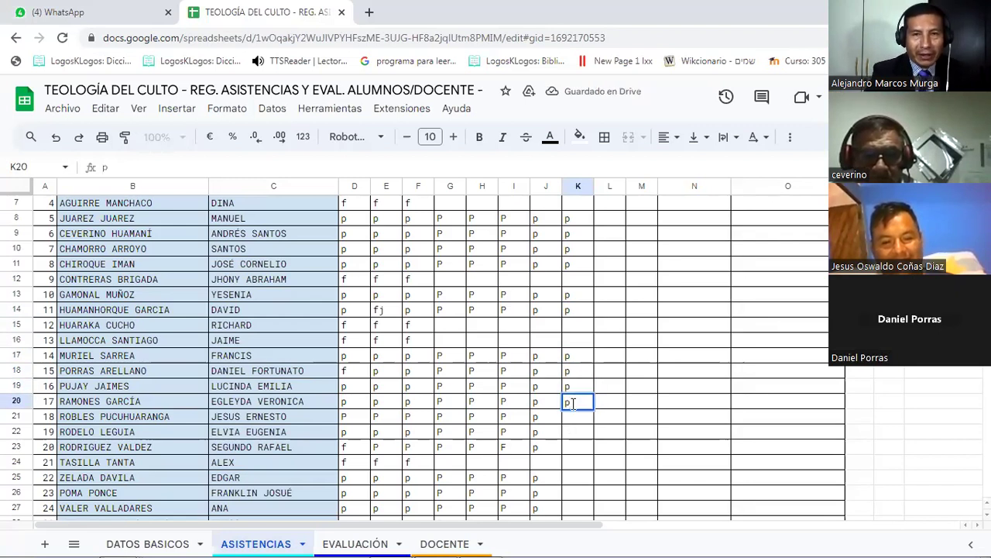
pyautogui.press('Return')
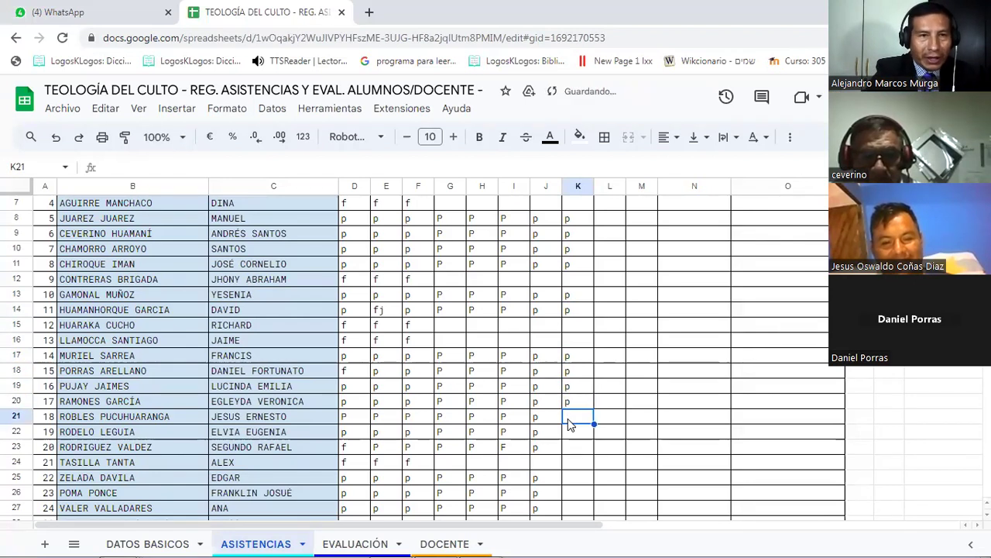
# Mark session 8 attendance as "p" for the students in rows 21, 22, 23 and 25.
pyautogui.write('p')
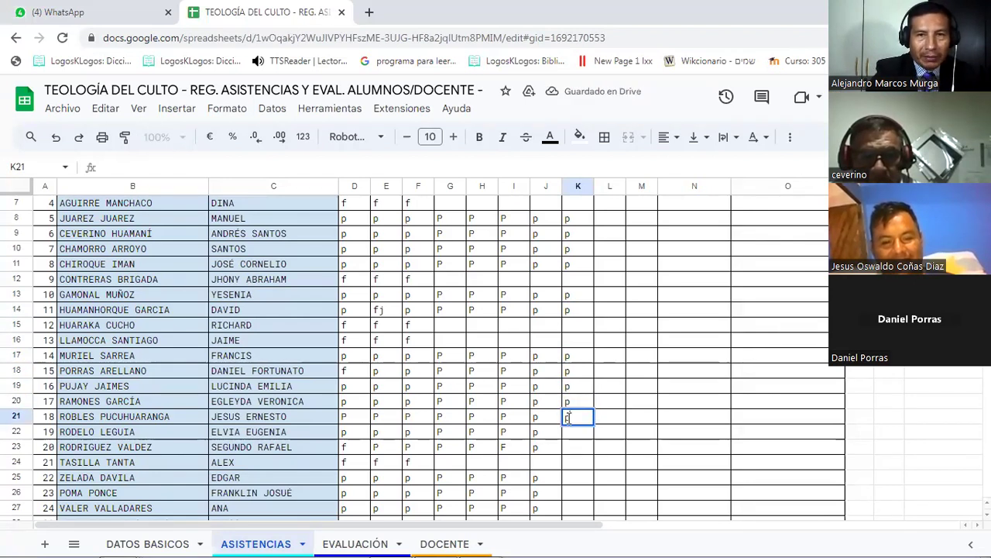
pyautogui.press('Return')
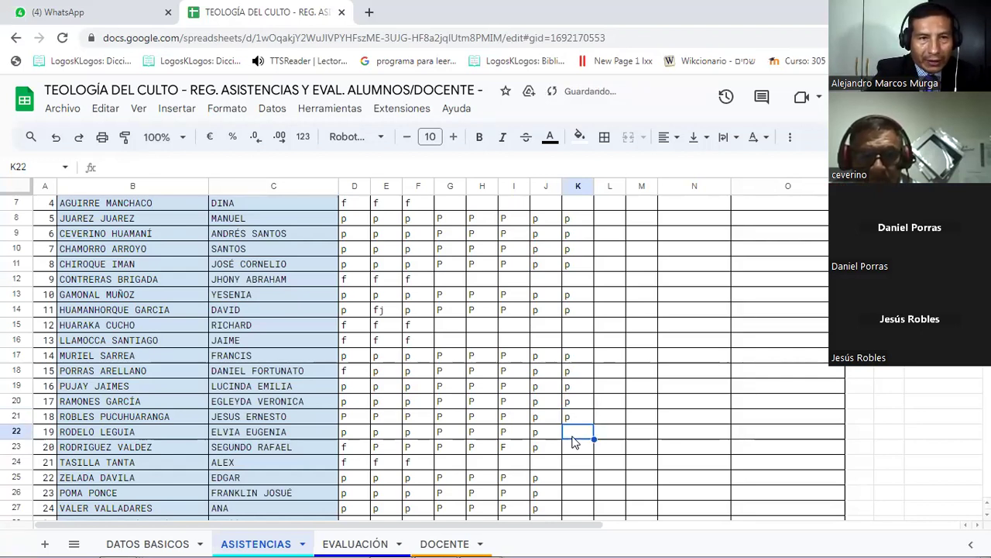
pyautogui.write('p')
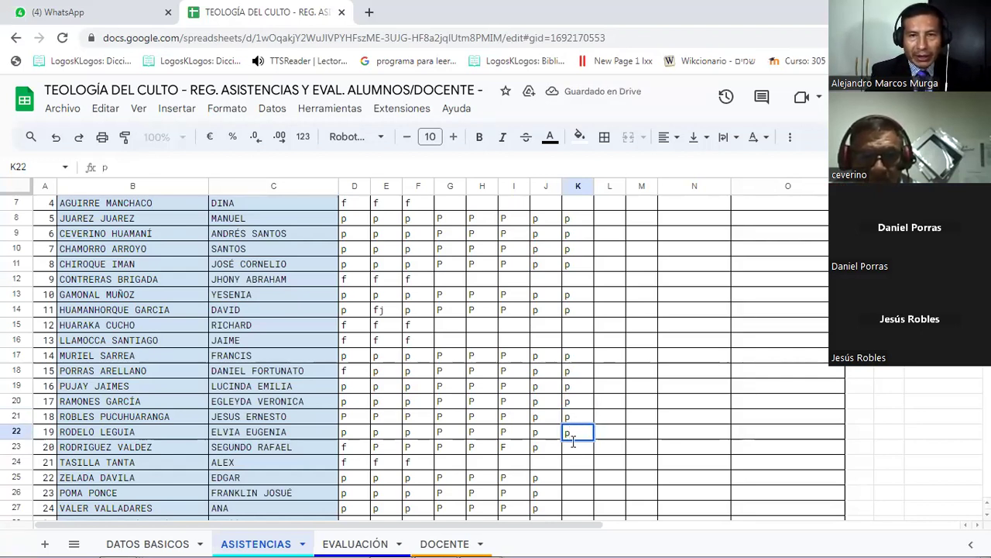
pyautogui.press('Return')
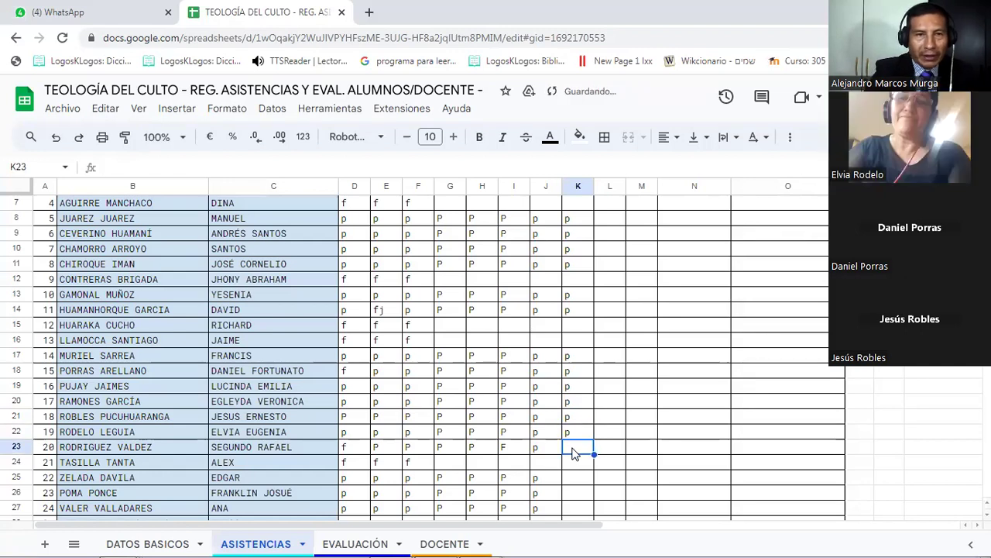
pyautogui.write('p')
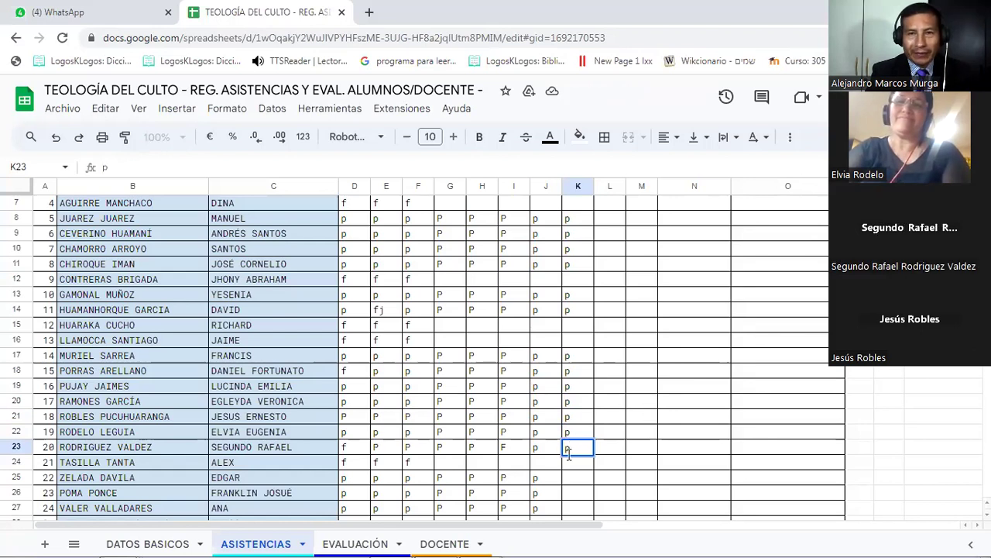
pyautogui.click(573, 484)
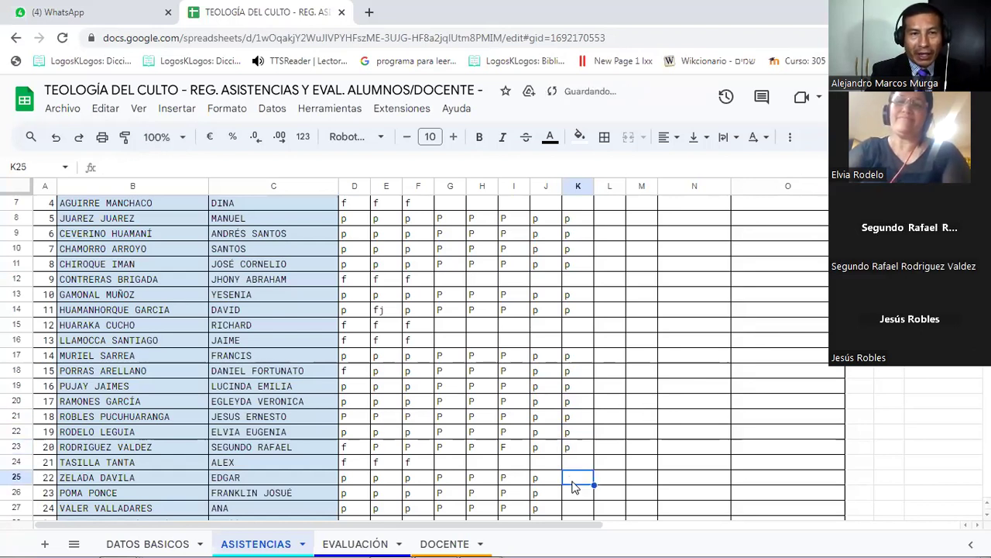
pyautogui.write('p')
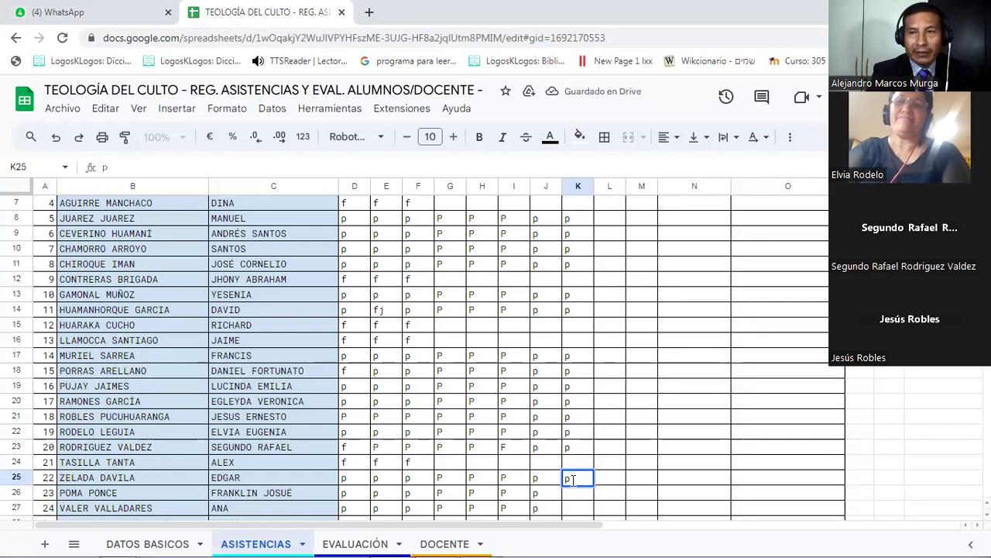
pyautogui.click(945, 463)
pyautogui.scroll(-3, 945, 463)
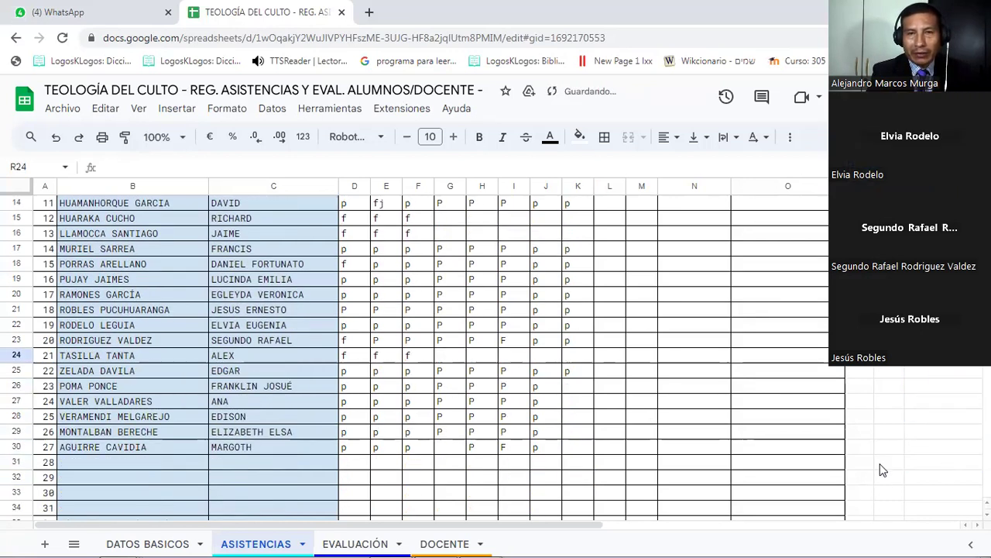
# Record "p" as session 8 attendance for the students in rows 26, 27, 28 and 29.
pyautogui.click(569, 390)
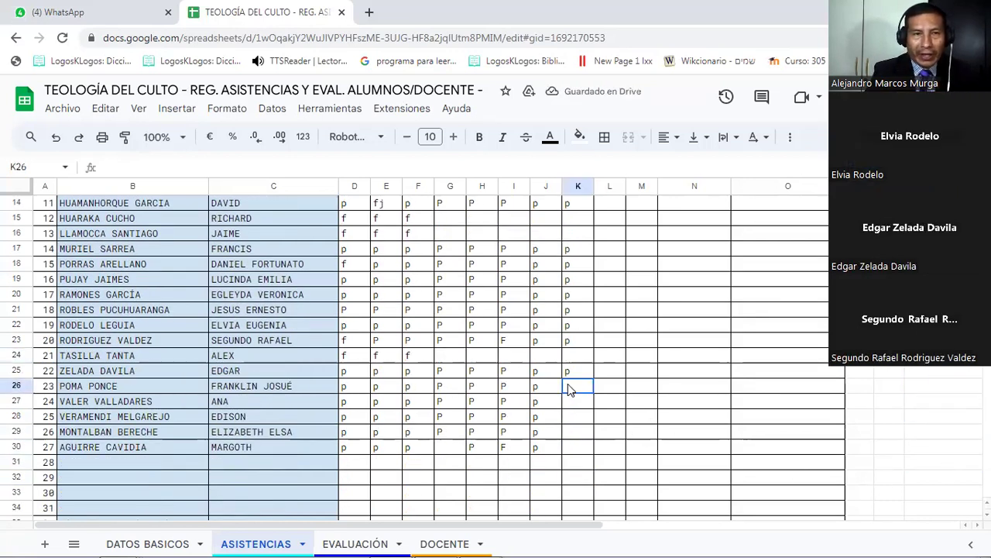
pyautogui.write('p')
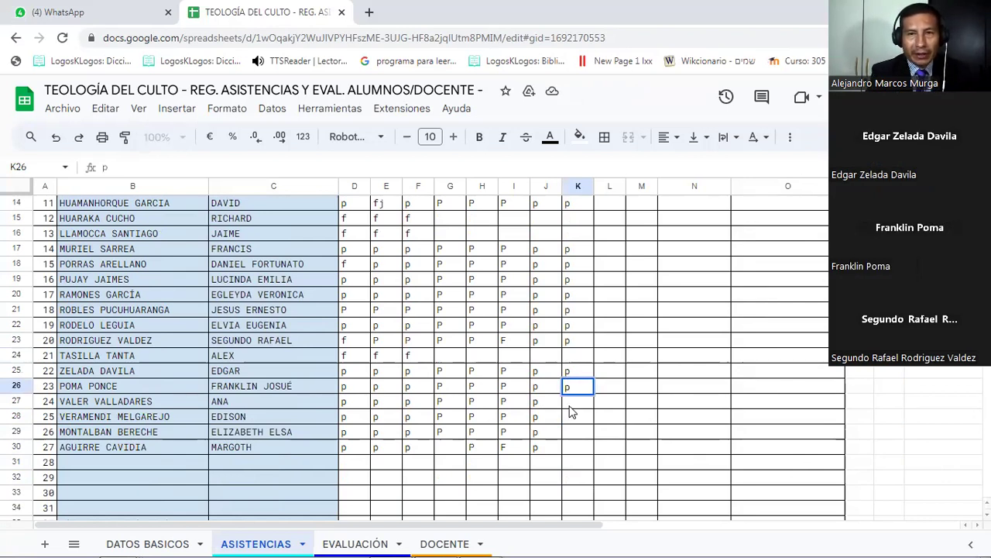
pyautogui.press('Return')
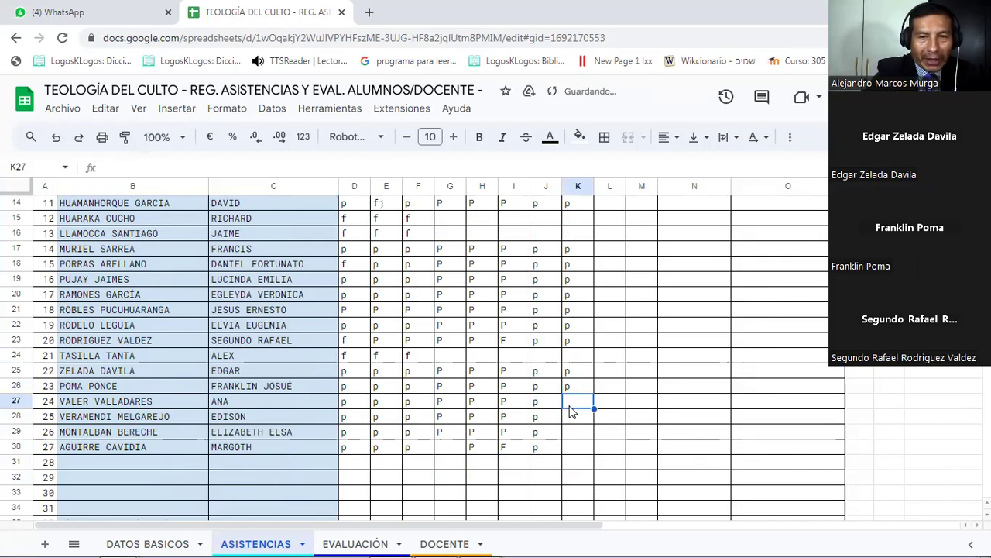
pyautogui.write('p')
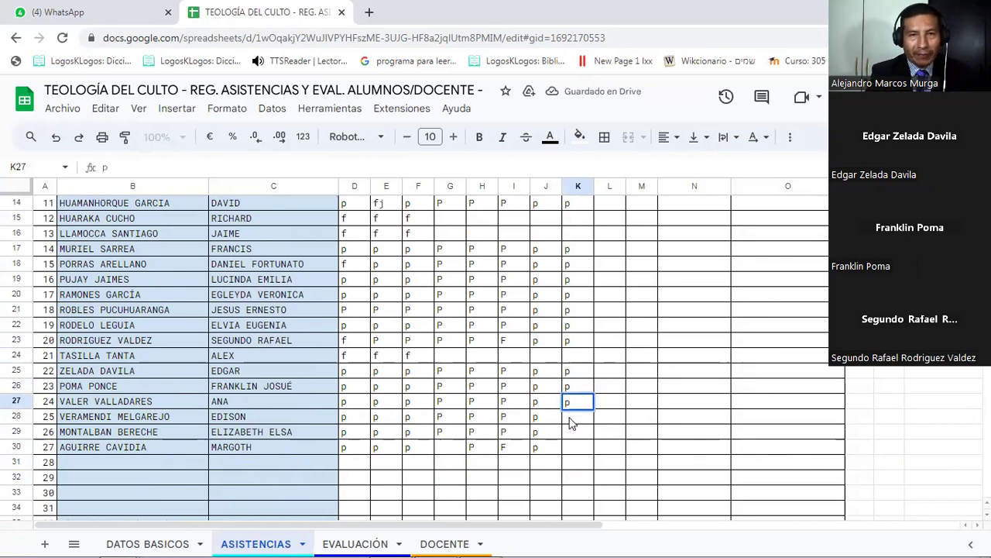
pyautogui.click(569, 422)
pyautogui.write('p')
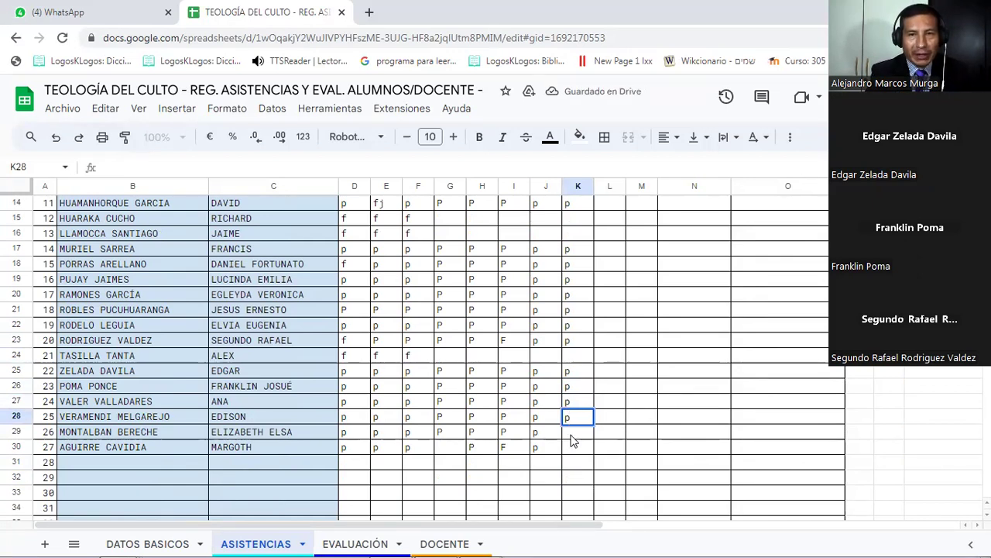
pyautogui.click(572, 436)
pyautogui.write('p')
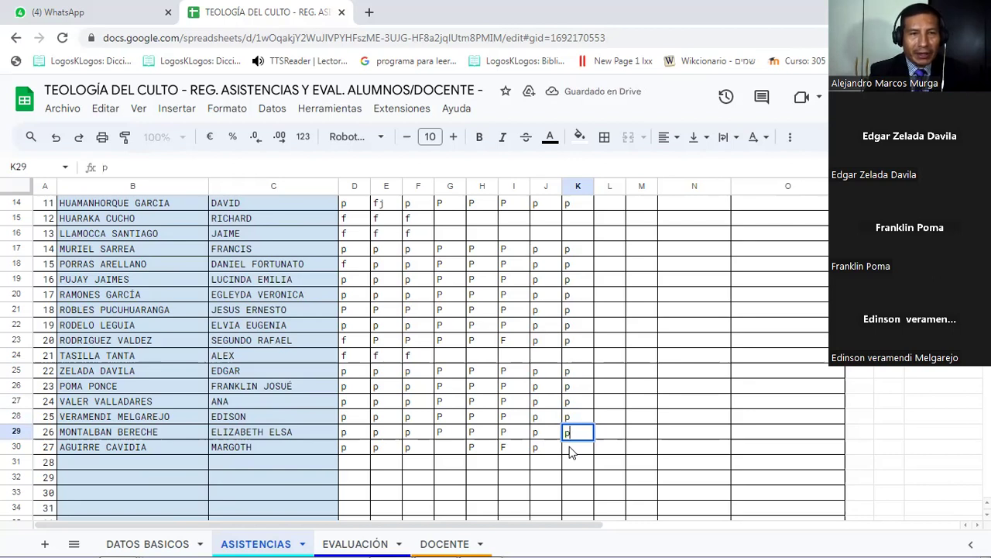
# Mark the student in row 30 as "f" for session 8.
pyautogui.click(571, 452)
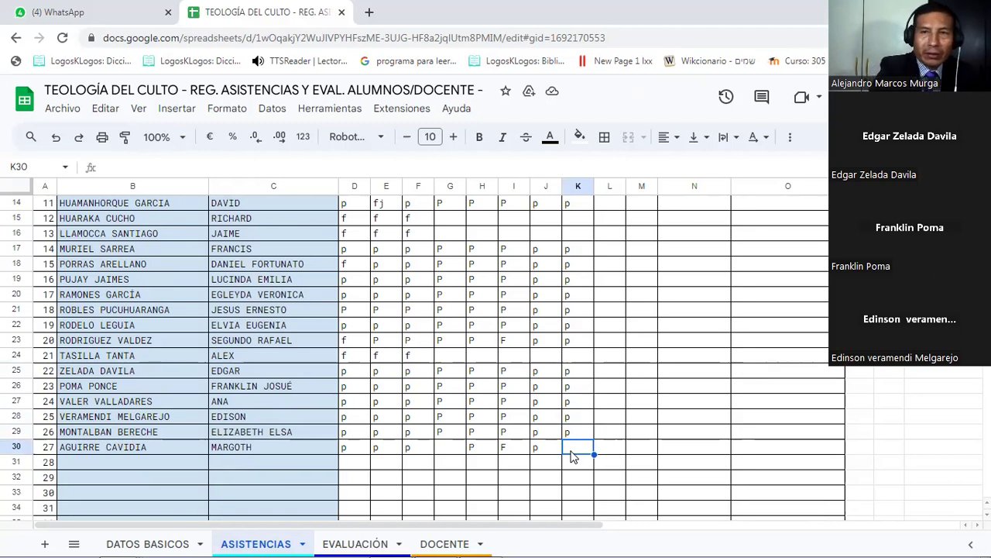
pyautogui.write('f')
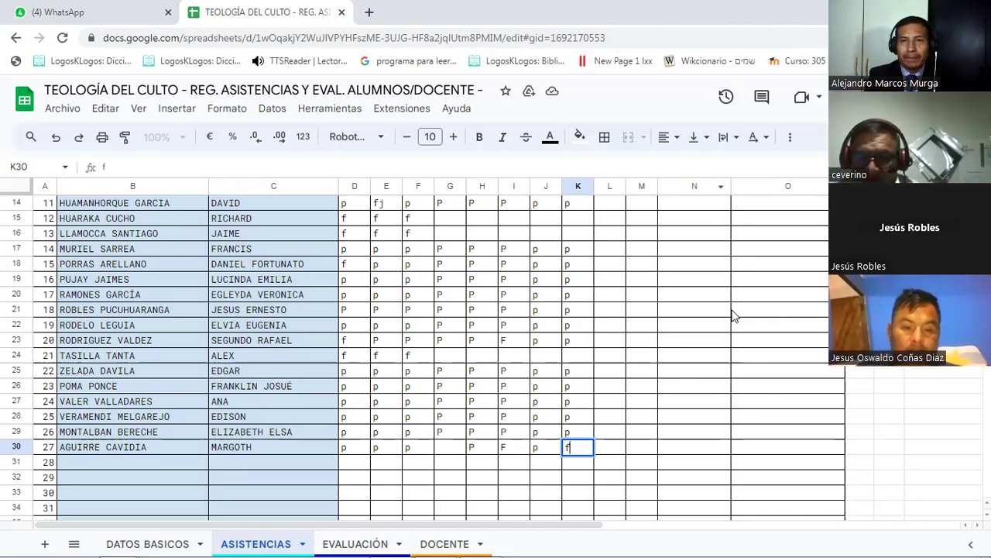
pyautogui.click(898, 492)
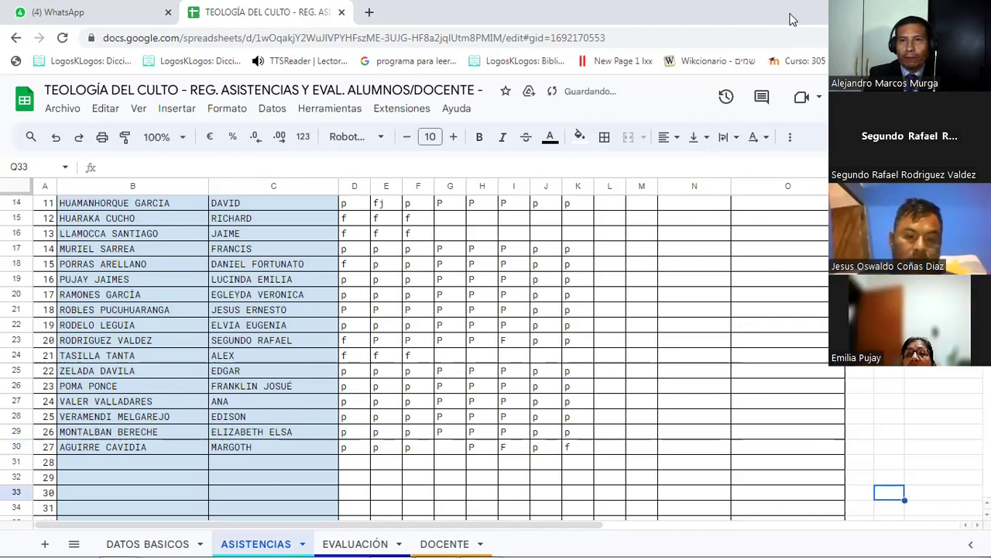